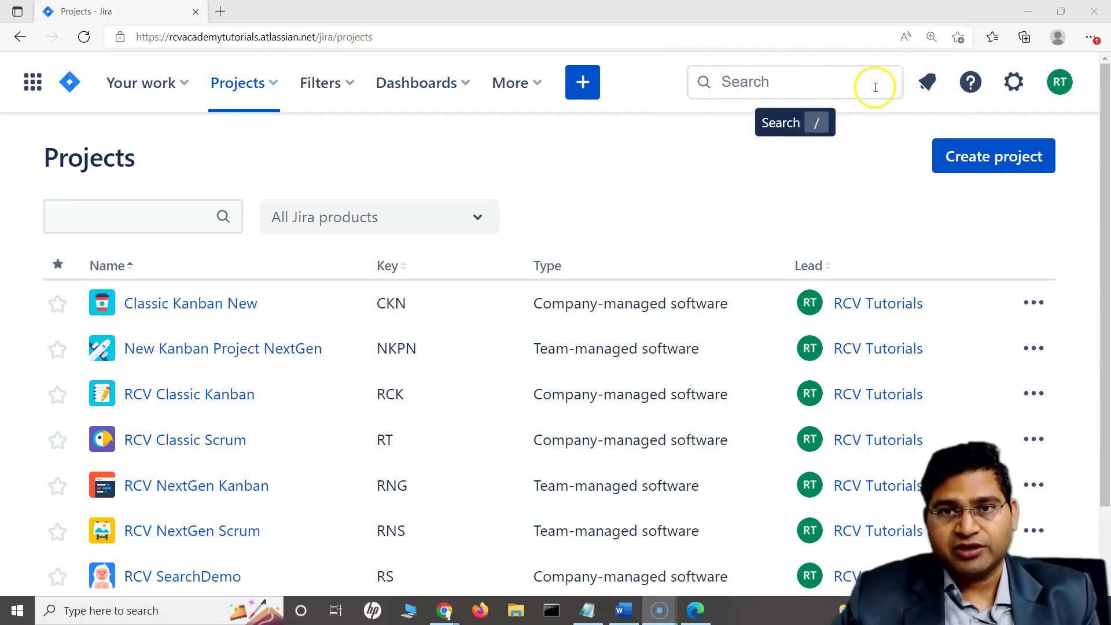
Open and dismiss the Search box, then reopen the Search Jira dropdown with the / shortcut
{"action": "left_click", "coordinate": [758, 84]}
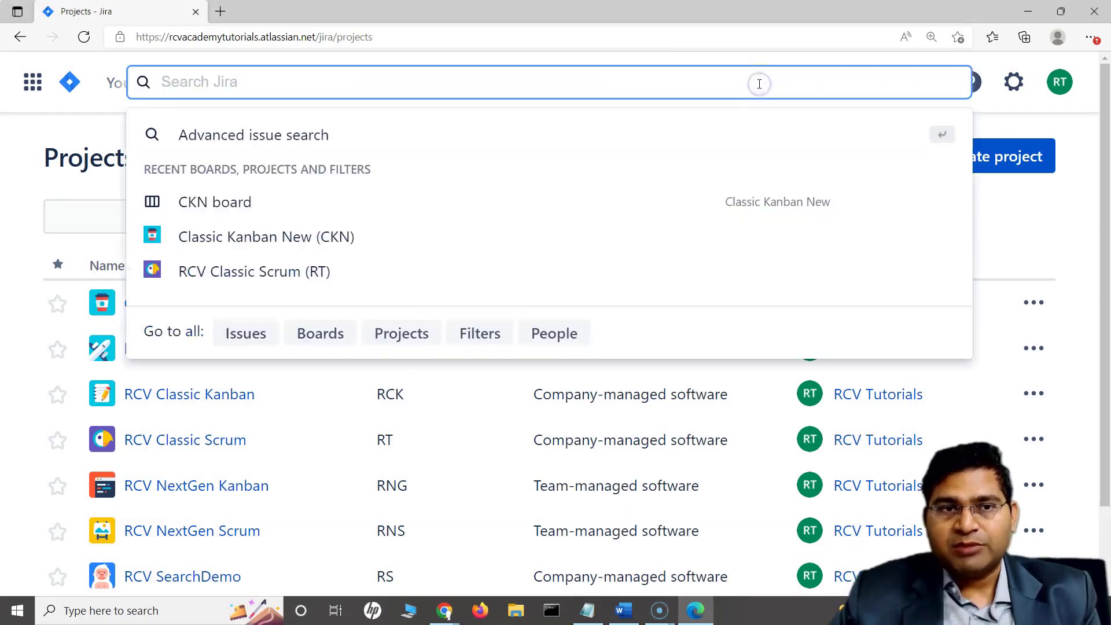
{"action": "left_click", "coordinate": [1010, 228]}
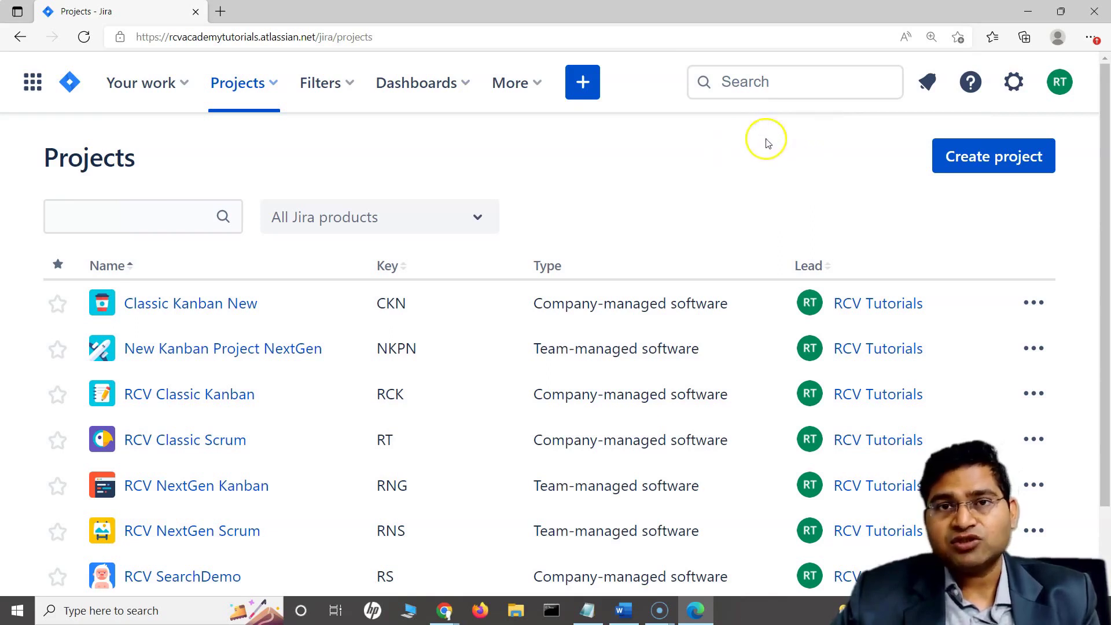
{"action": "left_click", "coordinate": [693, 163]}
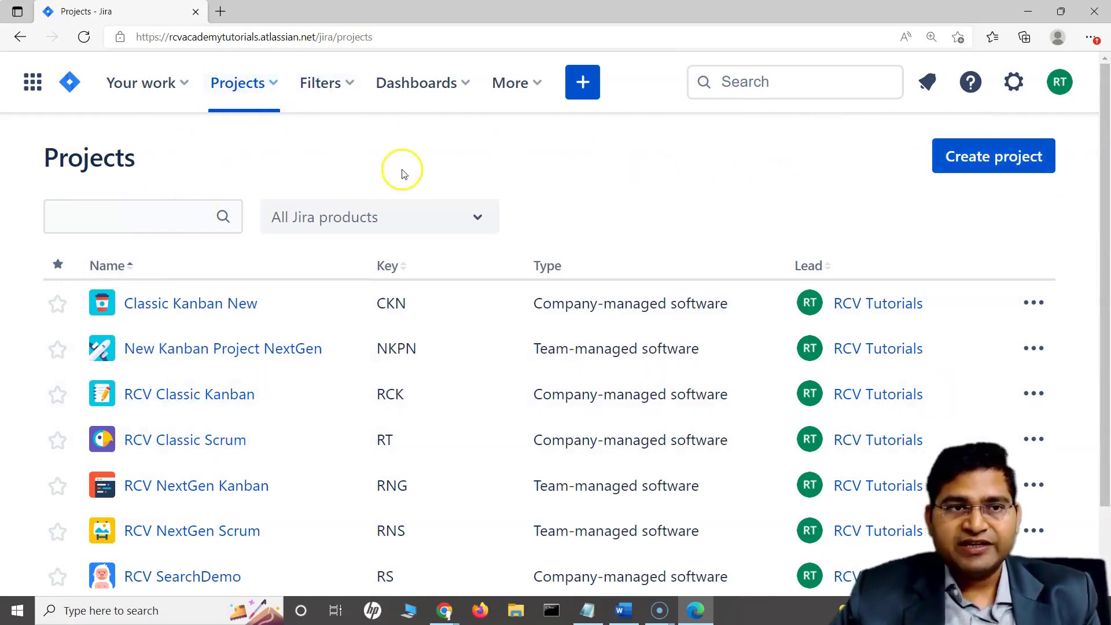
{"action": "left_click", "coordinate": [825, 155]}
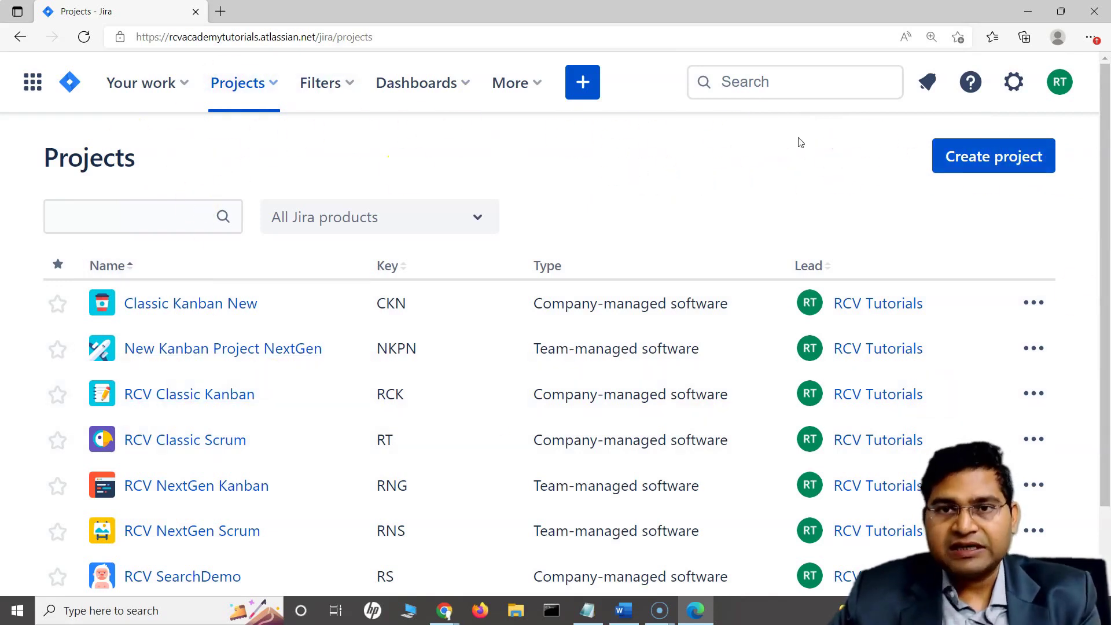
{"action": "key", "text": "slash"}
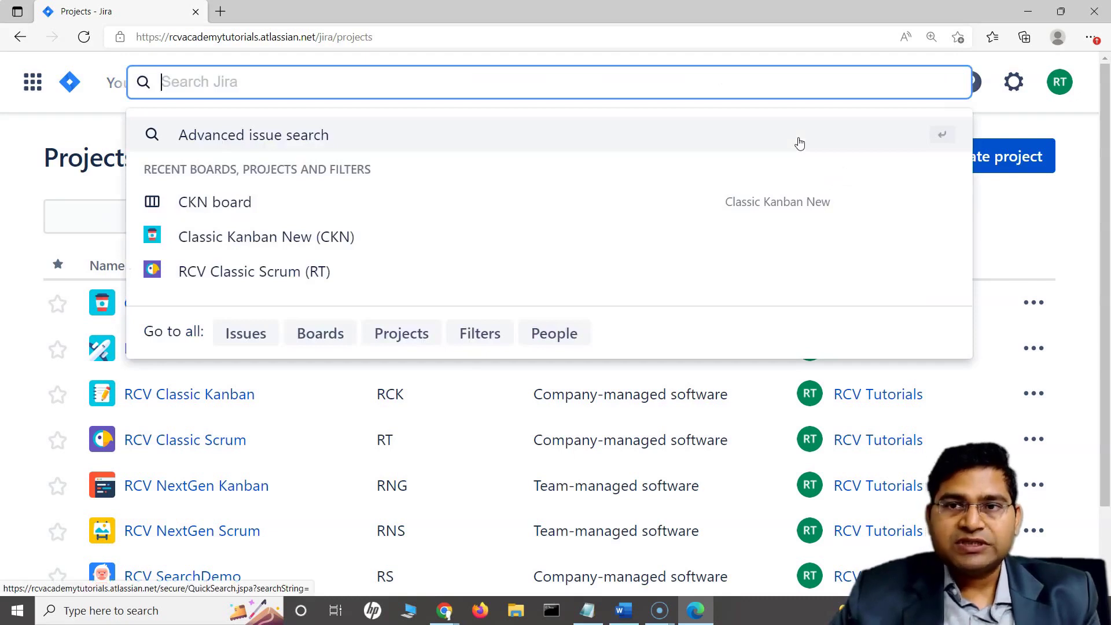
{"action": "left_click", "coordinate": [753, 161]}
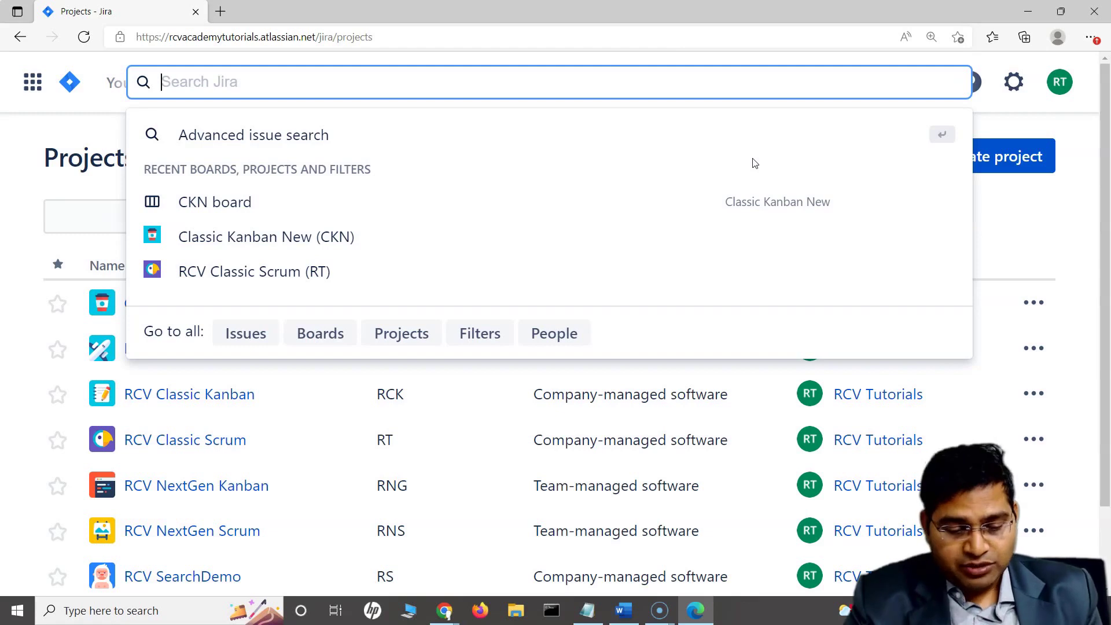
{"action": "type", "text": "ckn"}
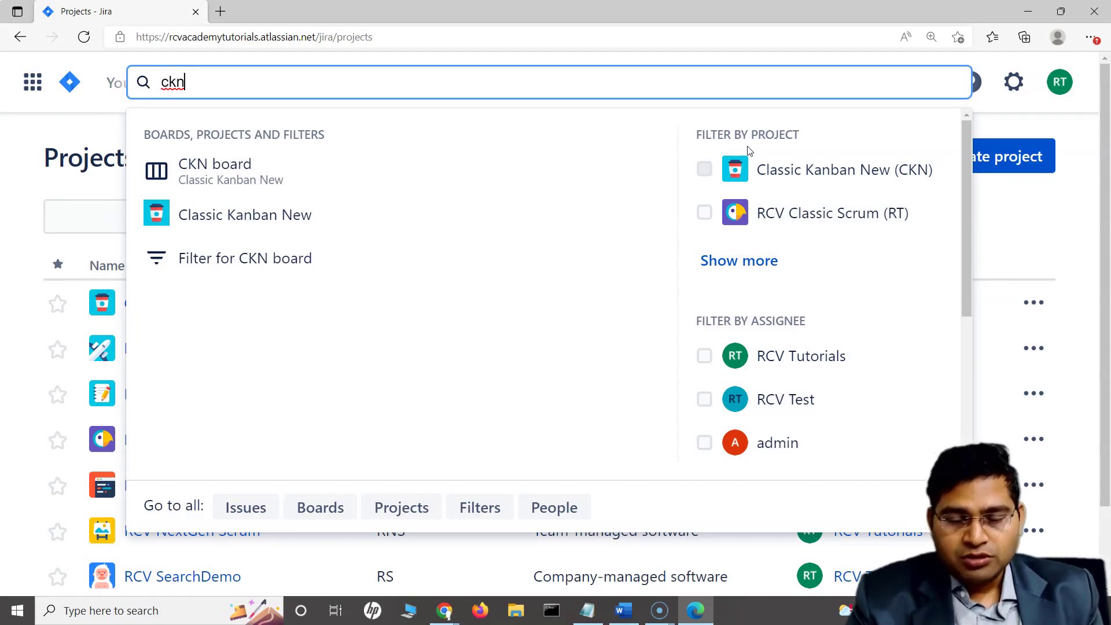
{"action": "key", "text": "BackSpace"}
{"action": "key", "text": "BackSpace"}
{"action": "key", "text": "BackSpace"}
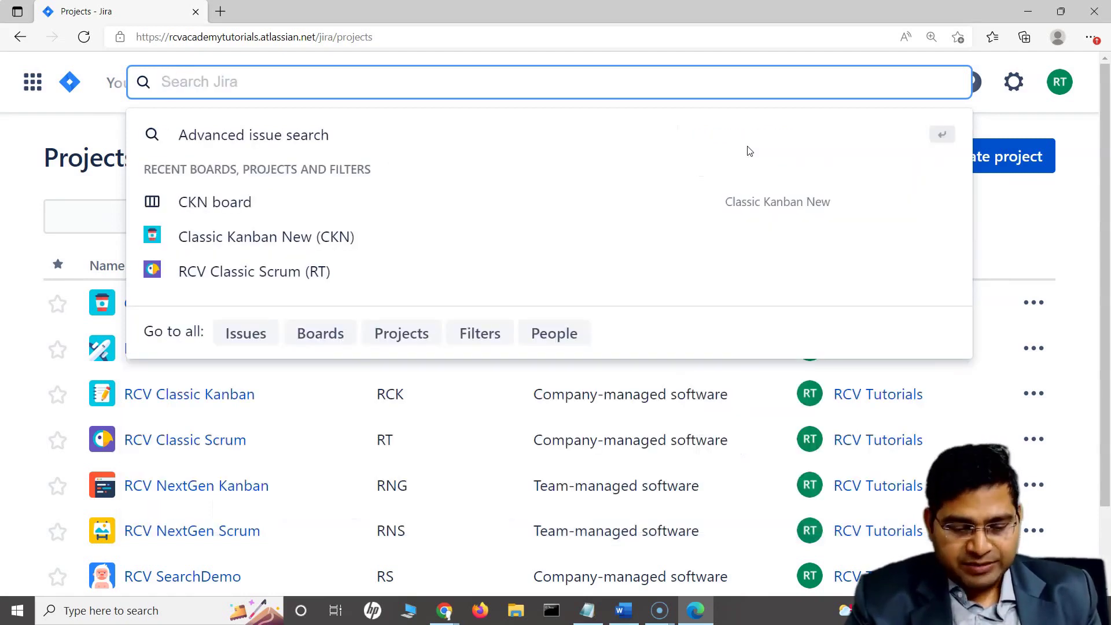
Search for rt-12 and open issue RT-12, Test Epic 2
{"action": "type", "text": "rt"}
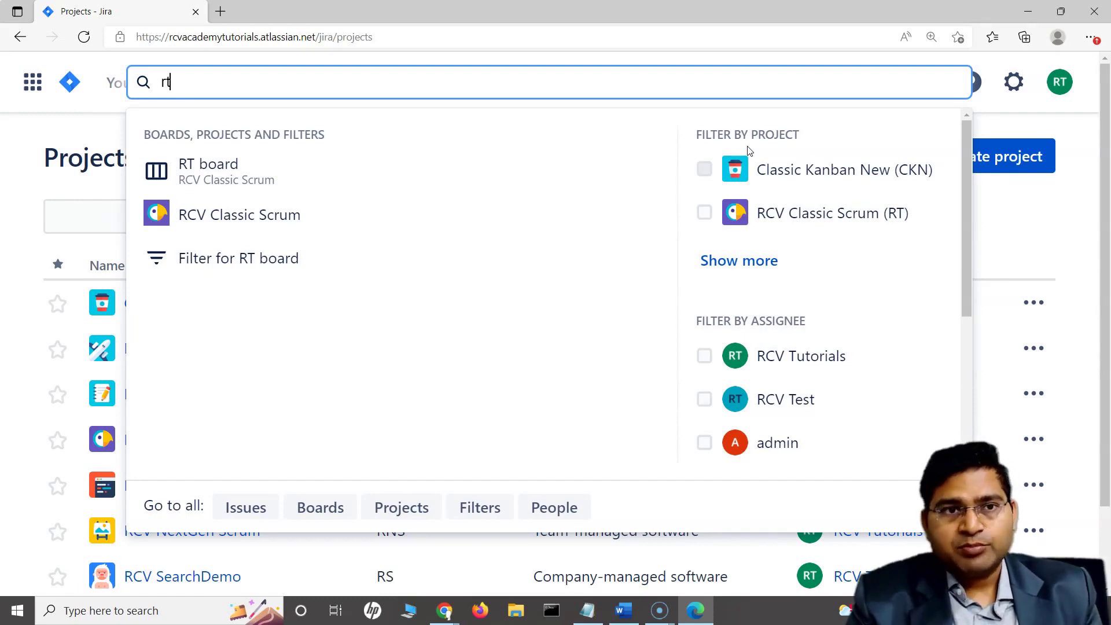
{"action": "type", "text": "-"}
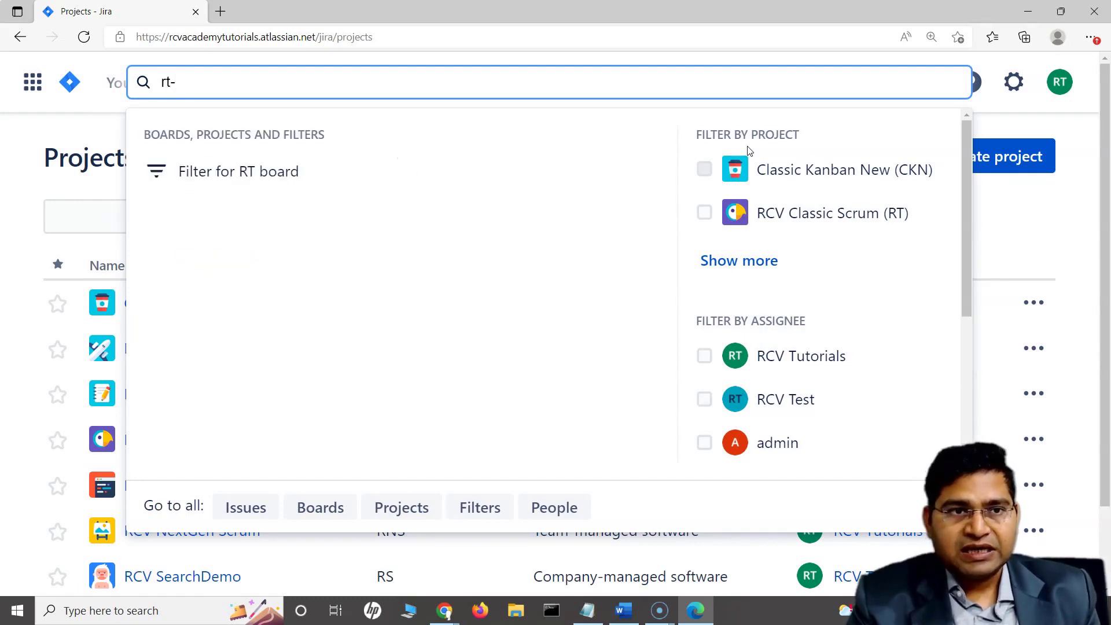
{"action": "type", "text": "12"}
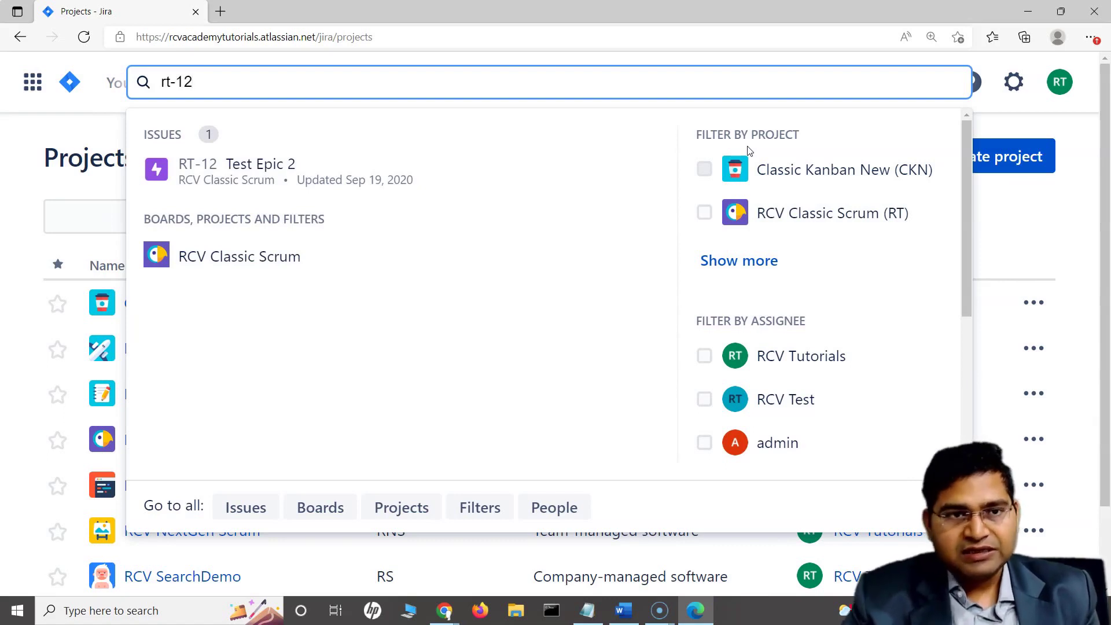
{"action": "key", "text": "Return"}
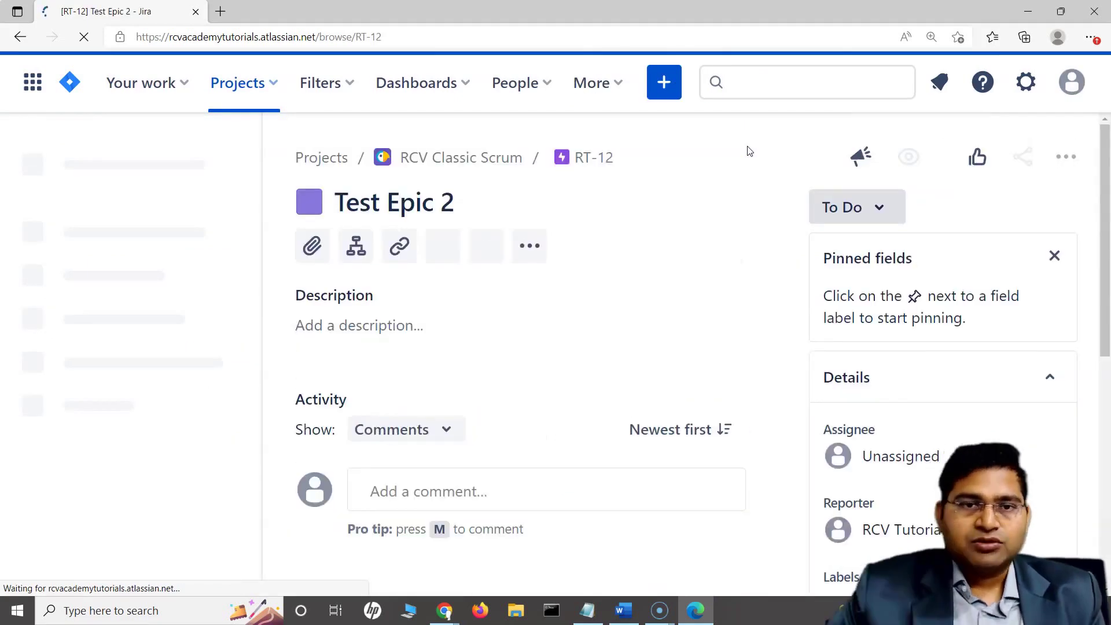
Reopen quick search from the RT-12 issue page's top navigation bar
{"action": "left_click", "coordinate": [753, 83]}
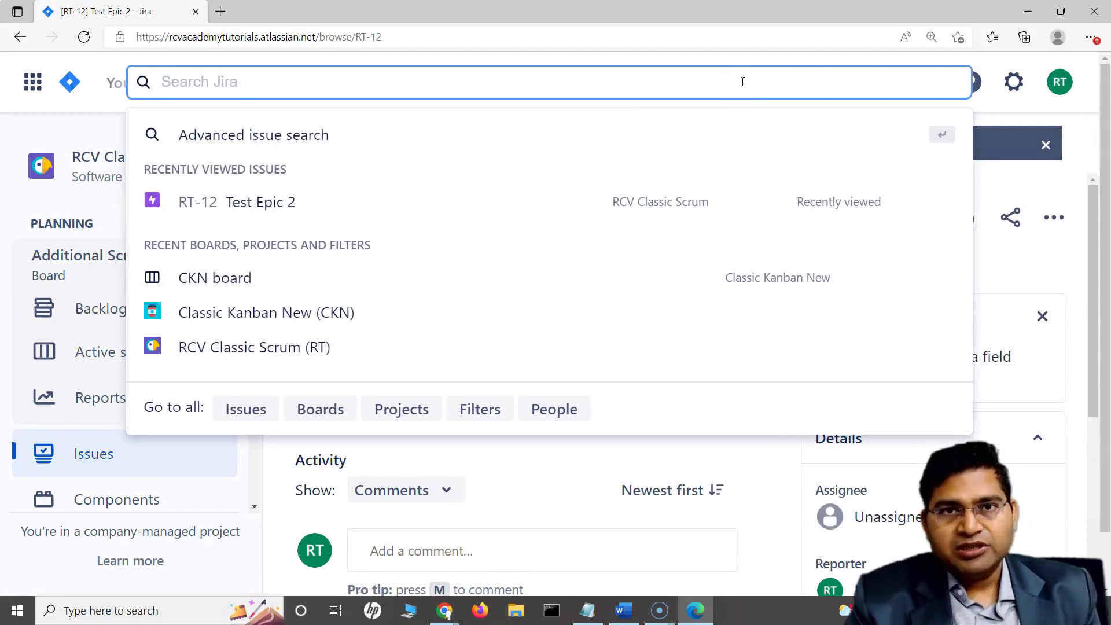
Search 'as a product' to list six Sample Scrum Project A stories, then replace the query with sspa-8
{"action": "type", "text": "as"}
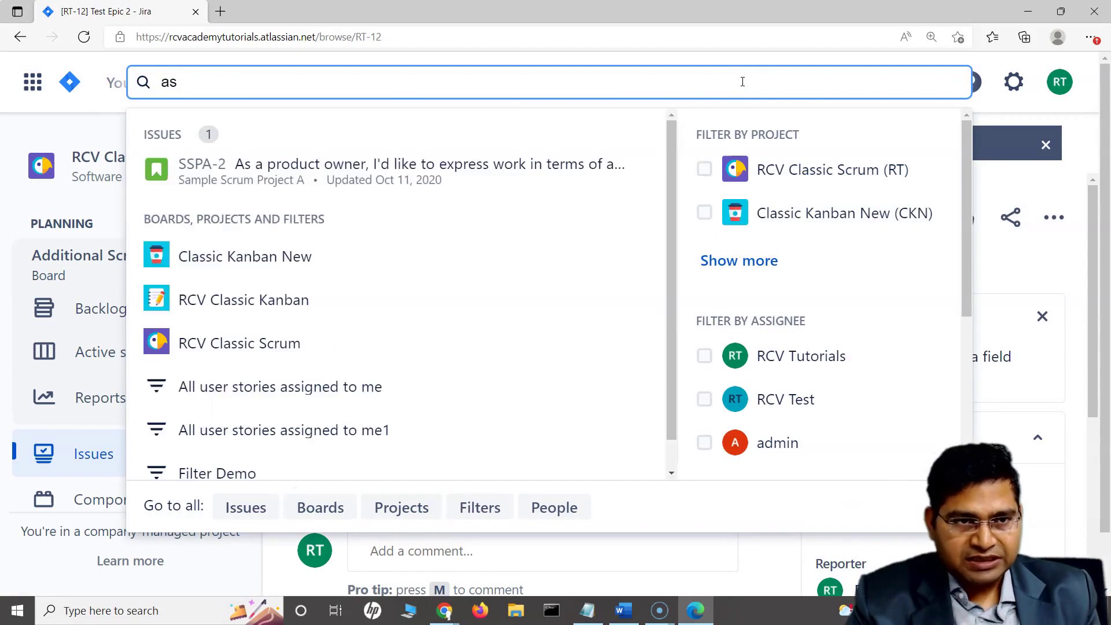
{"action": "type", "text": " a produc"}
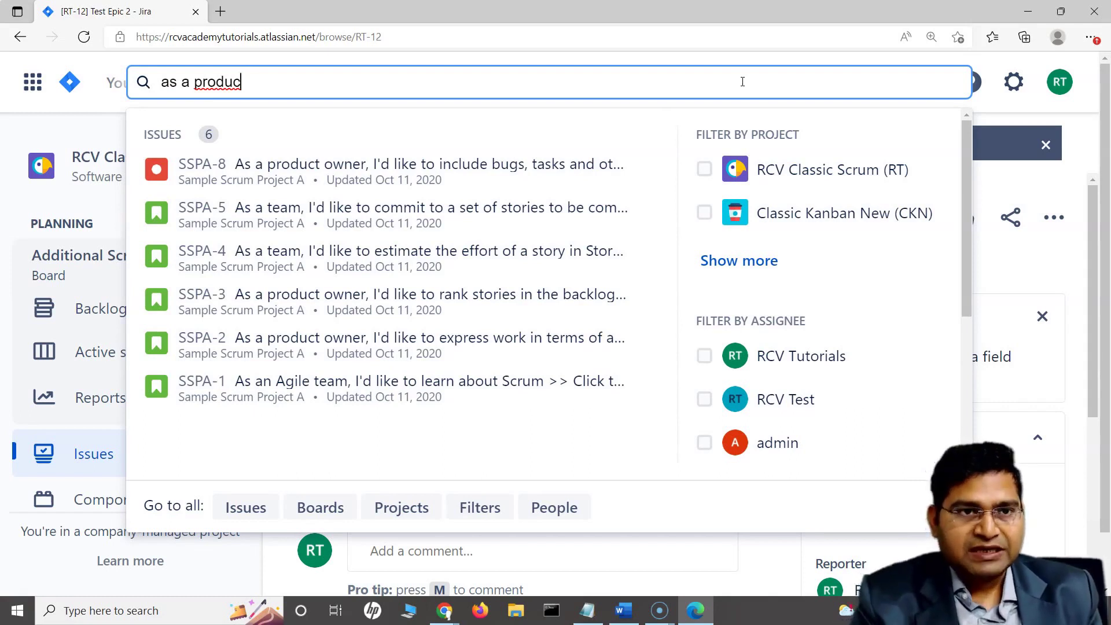
{"action": "type", "text": "t"}
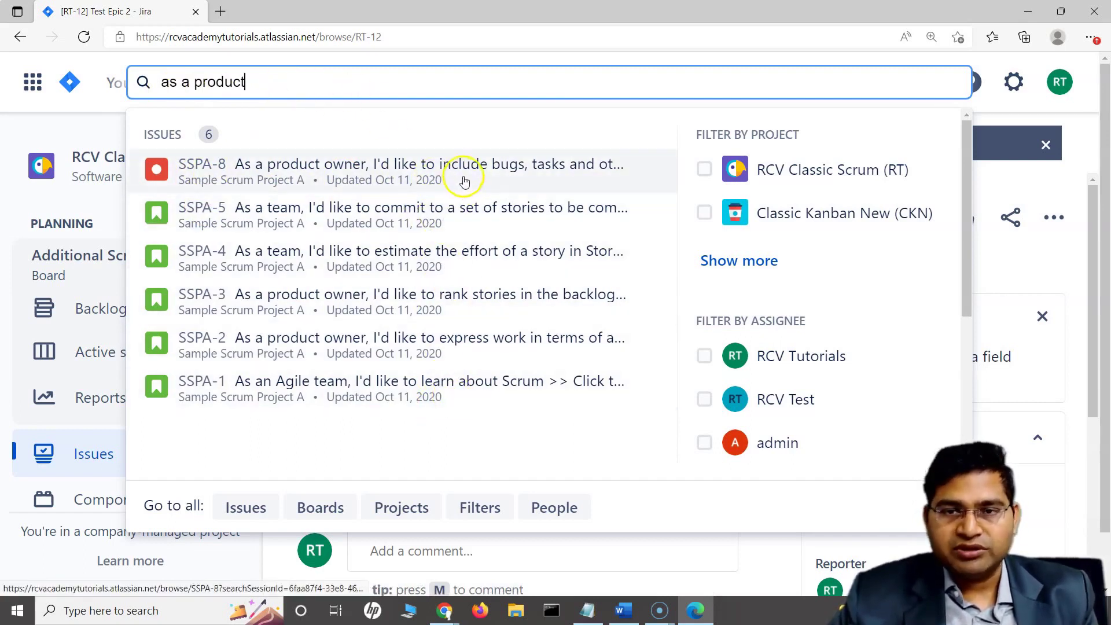
{"action": "left_click_drag", "start_coordinate": [268, 81], "coordinate": [162, 73]}
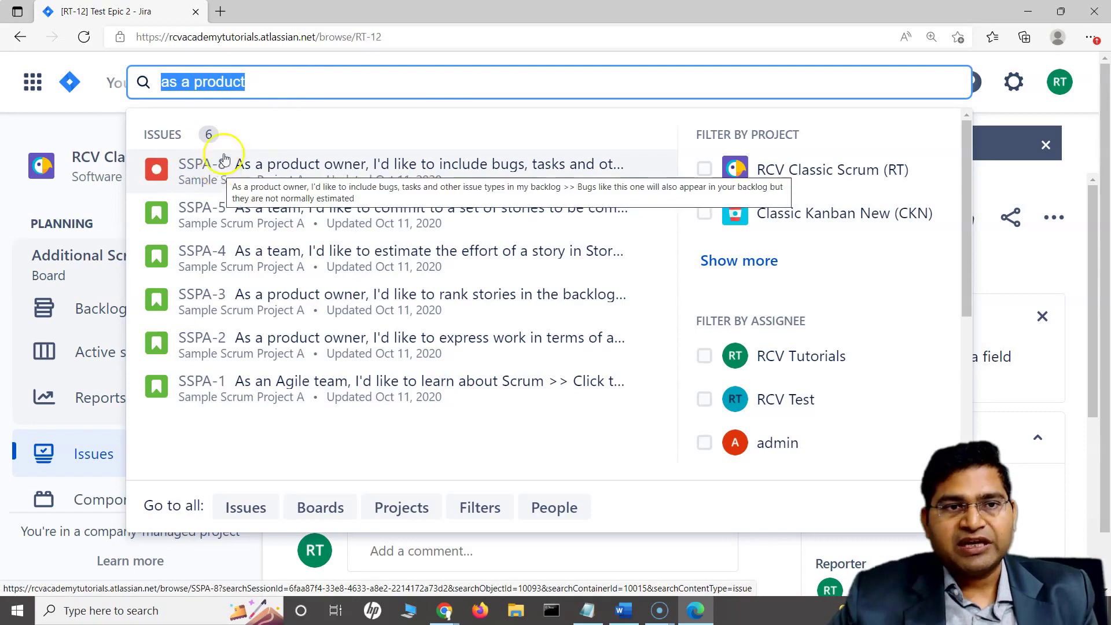
{"action": "type", "text": "sspa-8"}
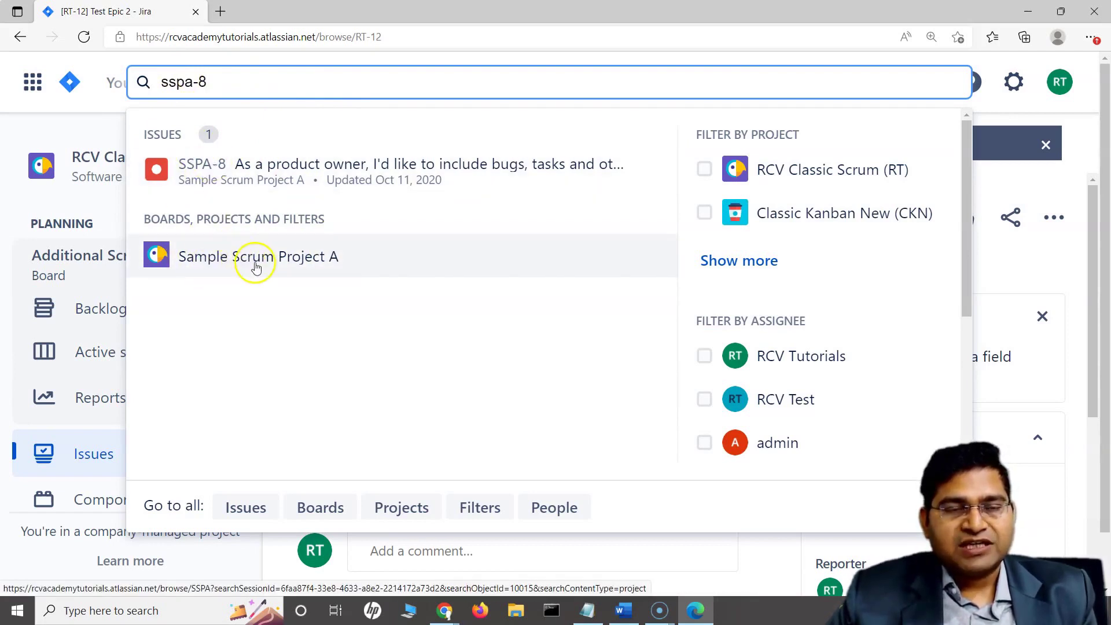
Delete the sspa-8 query so the search box is empty
{"action": "left_click_drag", "start_coordinate": [243, 81], "coordinate": [164, 78]}
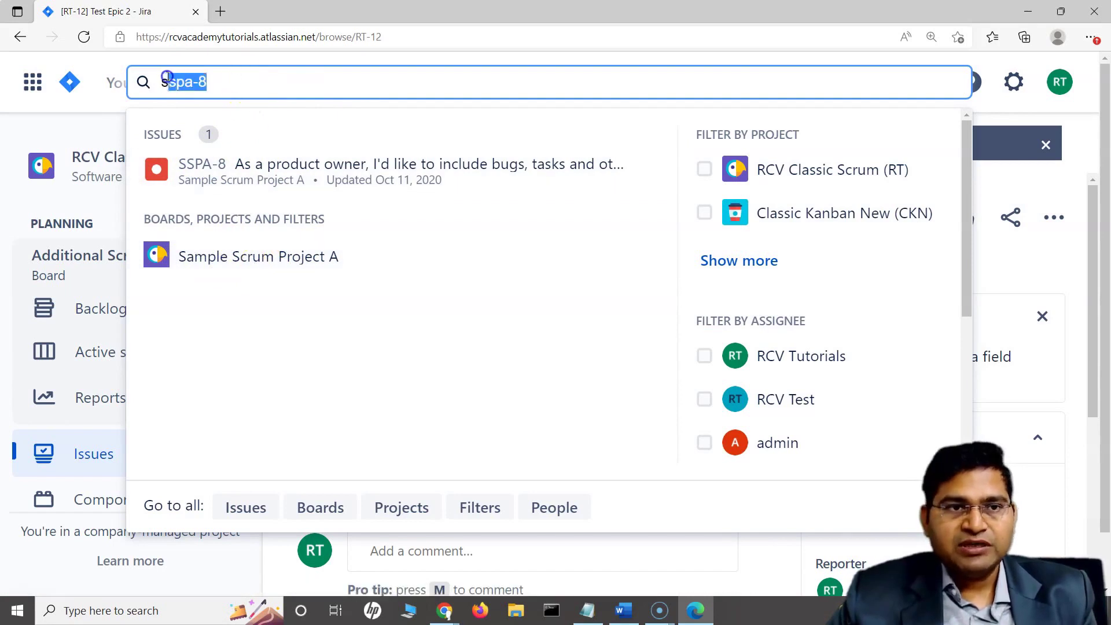
{"action": "key", "text": "BackSpace"}
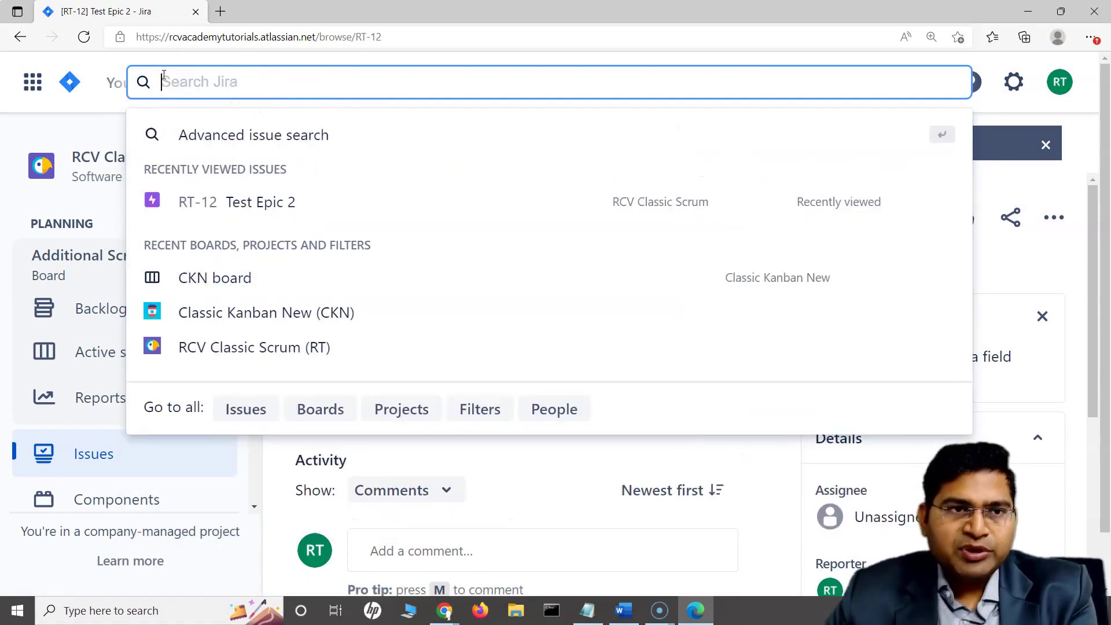
{"action": "left_click", "coordinate": [87, 121]}
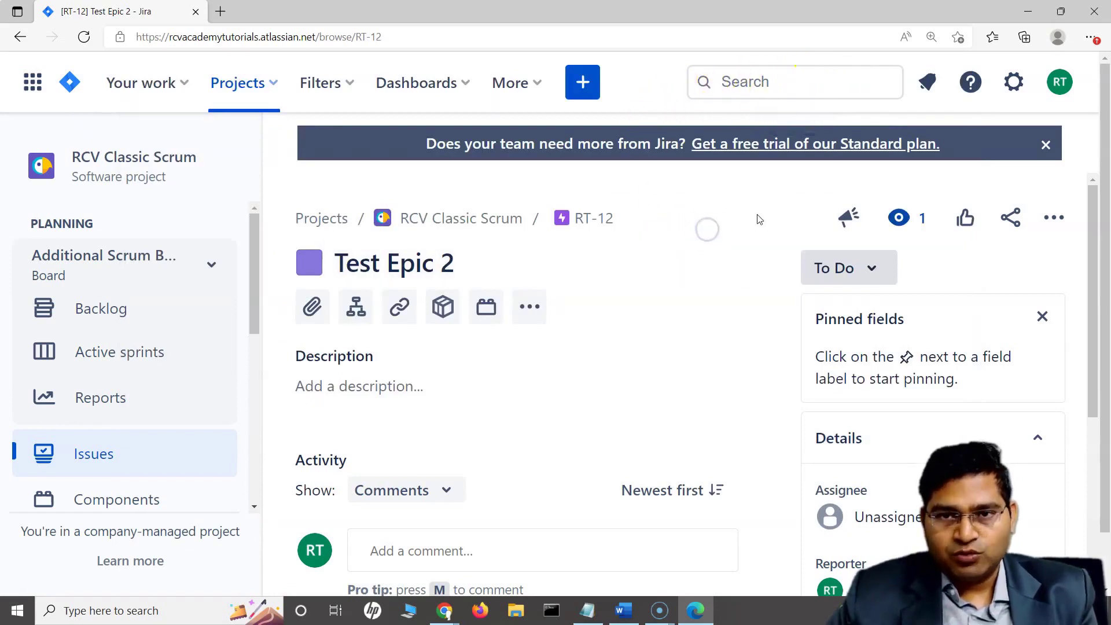
{"action": "key", "text": "slash"}
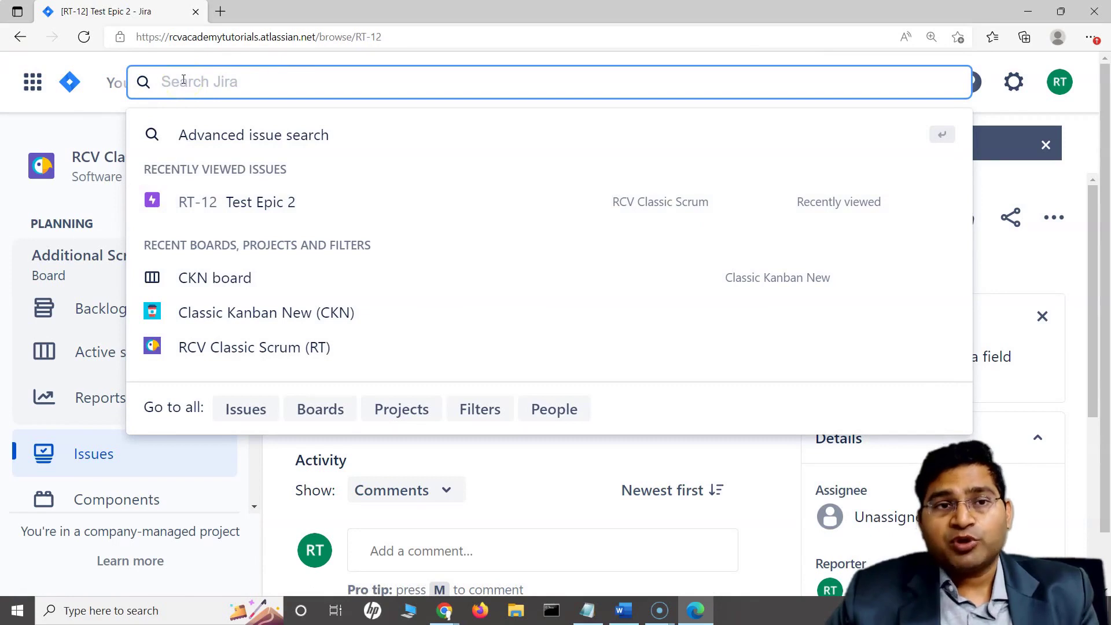
{"action": "type", "text": "cla"}
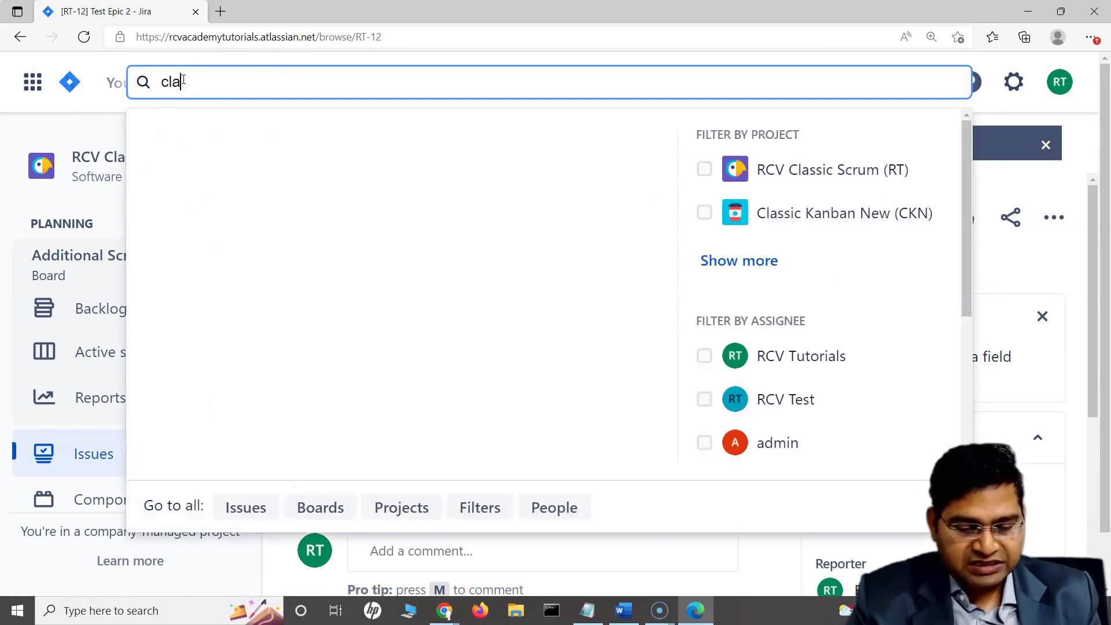
{"action": "type", "text": "ssic"}
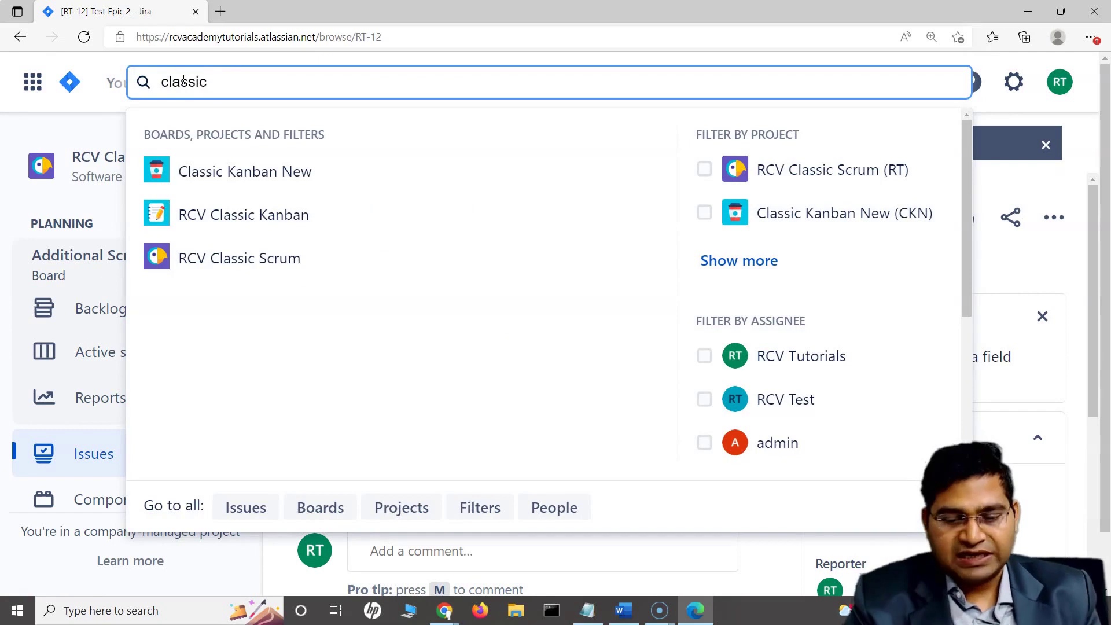
{"action": "key", "text": "BackSpace"}
{"action": "key", "text": "BackSpace"}
{"action": "key", "text": "BackSpace"}
{"action": "key", "text": "BackSpace"}
{"action": "key", "text": "BackSpace"}
{"action": "key", "text": "BackSpace"}
{"action": "key", "text": "BackSpace"}
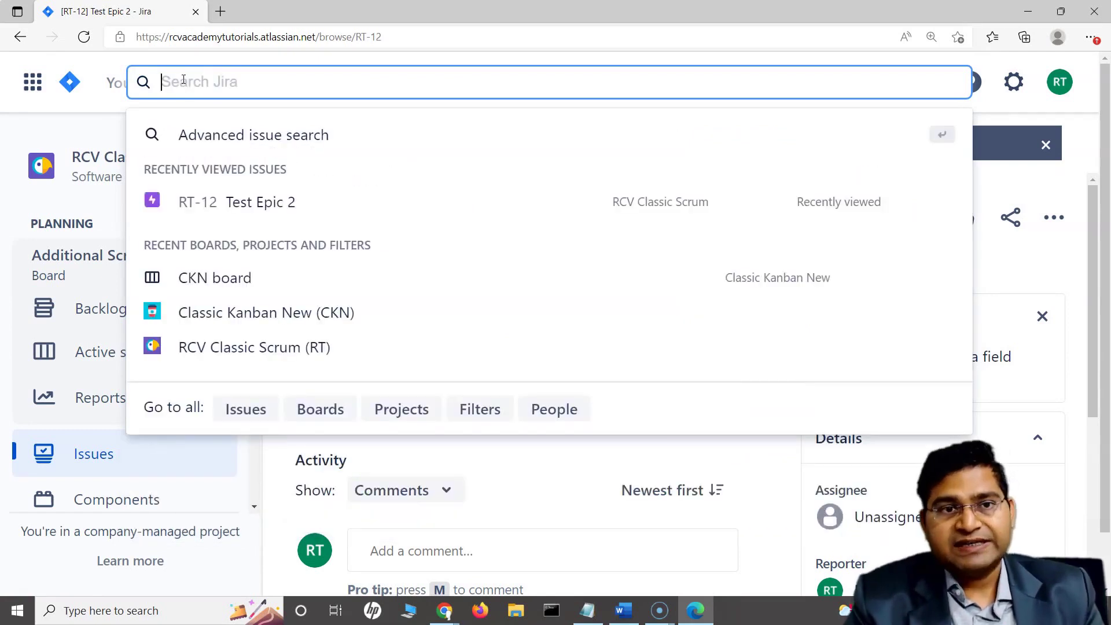